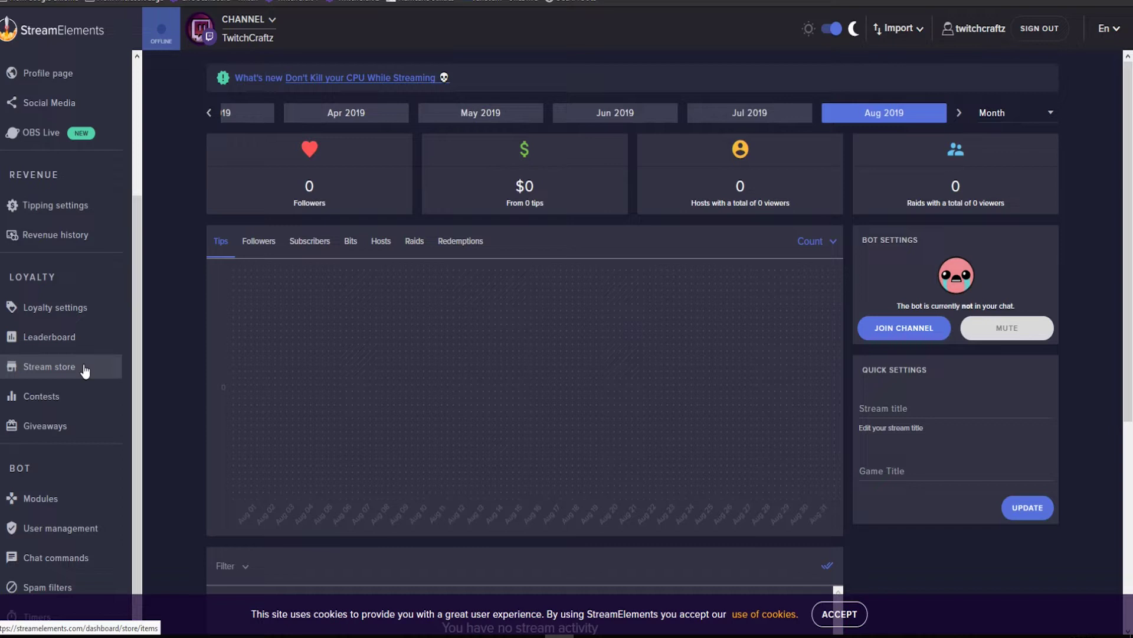
- Start a new sound-effect store item named 'You Should Have Tried HARDER'
left_click(84, 367)
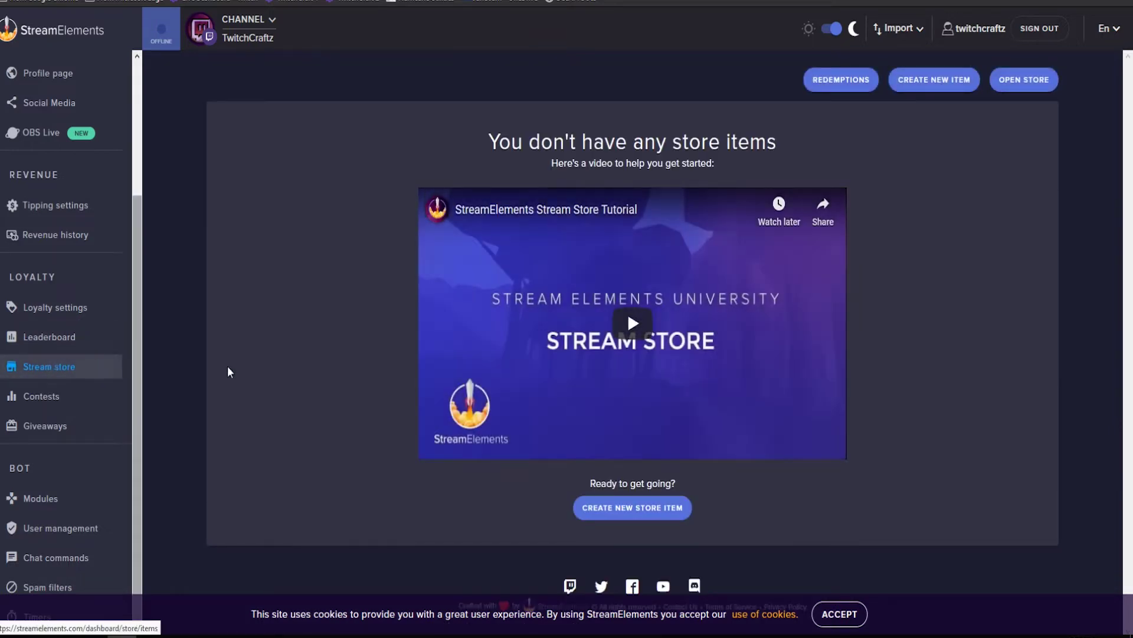
left_click(925, 83)
left_click(485, 220)
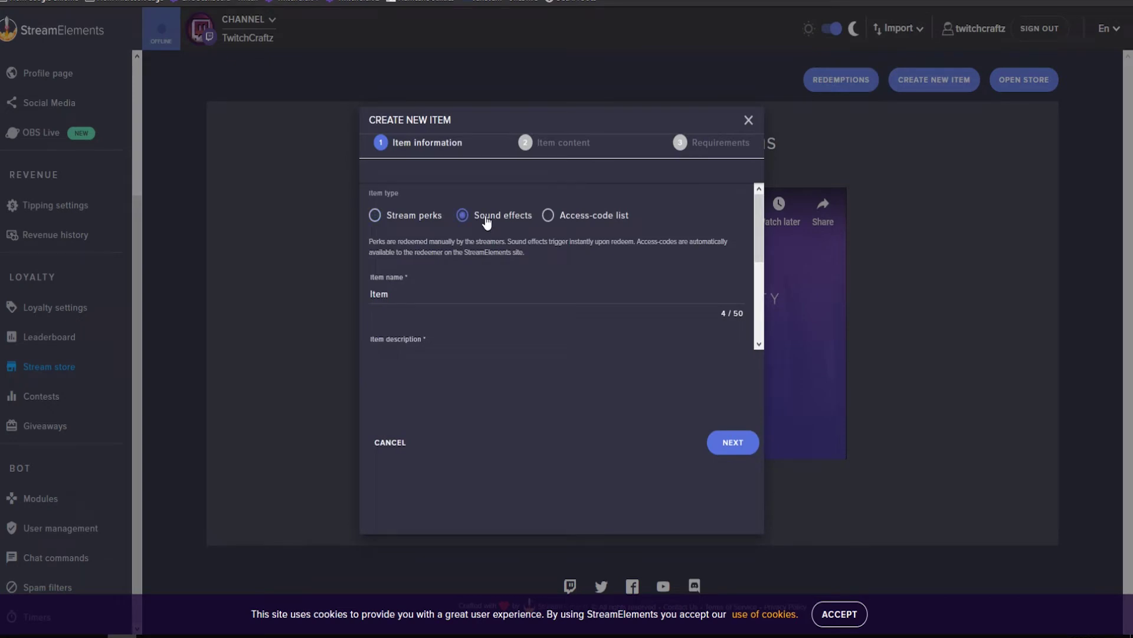
left_click_drag(425, 289, 320, 298)
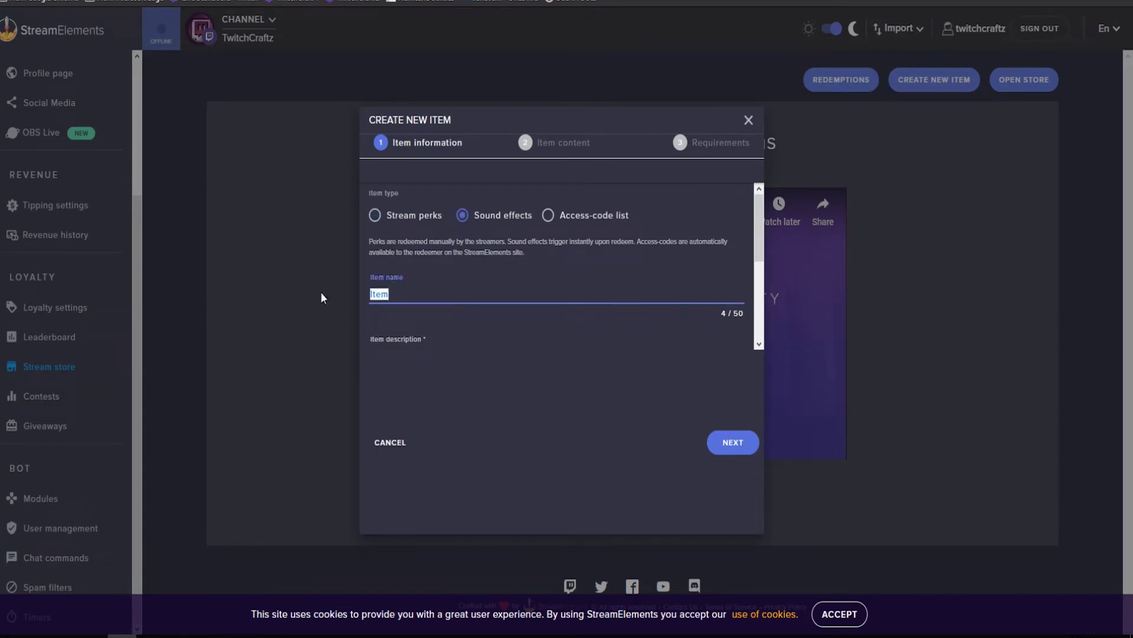
type("You Shou")
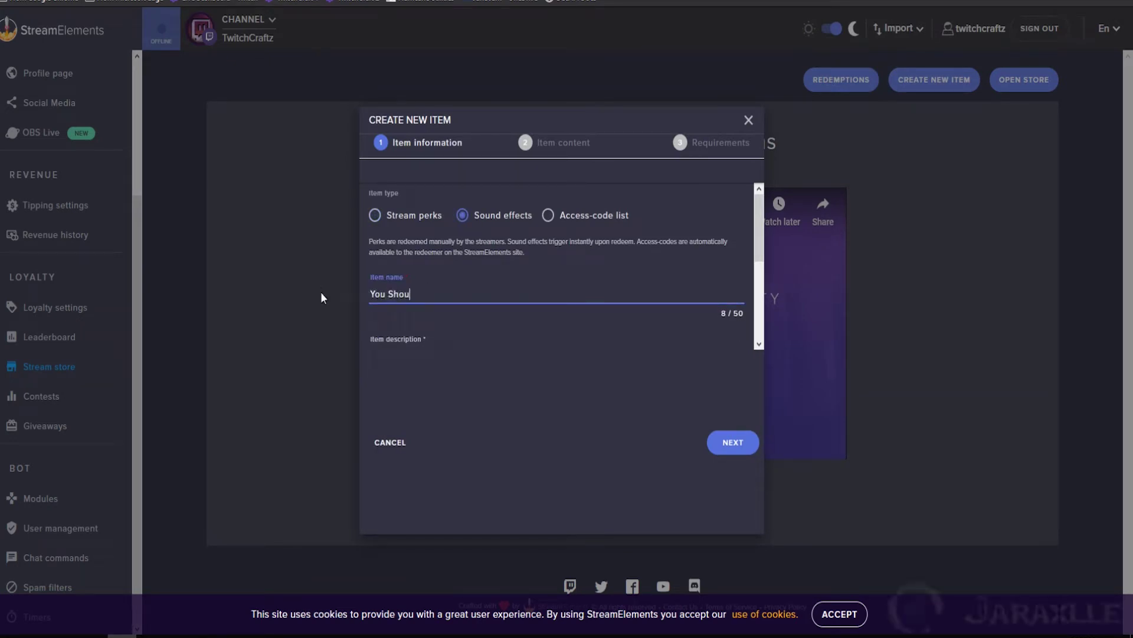
type("ld Have Tried HARDER")
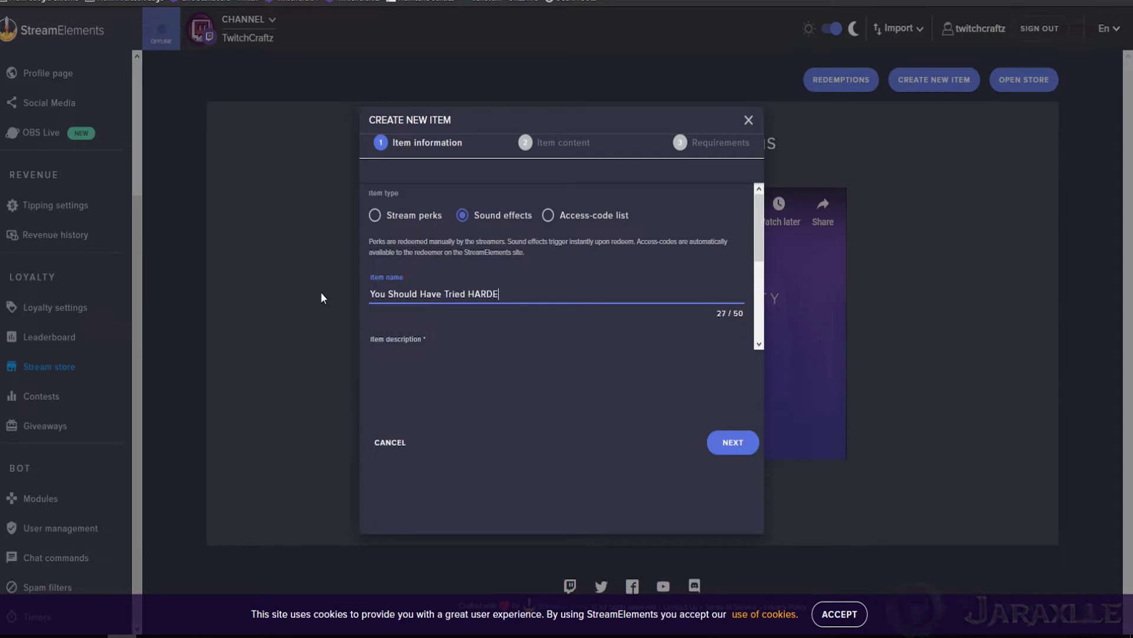
- Paste the full item description into the description field
left_click(459, 385)
type("Description")
scroll(451, 341, "down", 3)
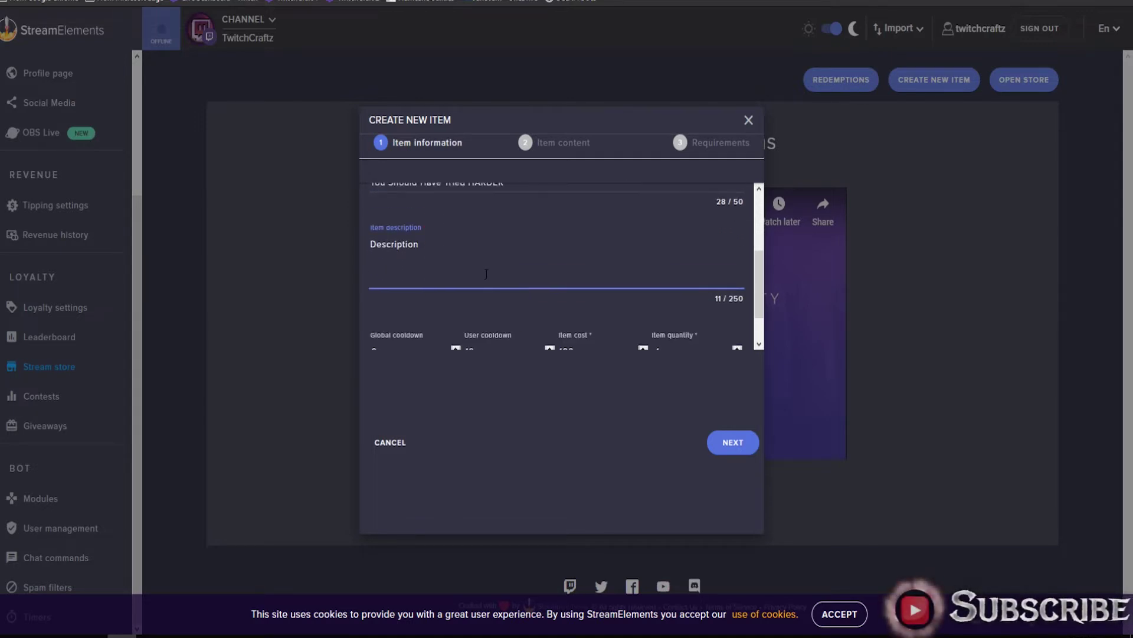
key("ctrl+a")
type("Let the Two Tallest tell you how it should have been")
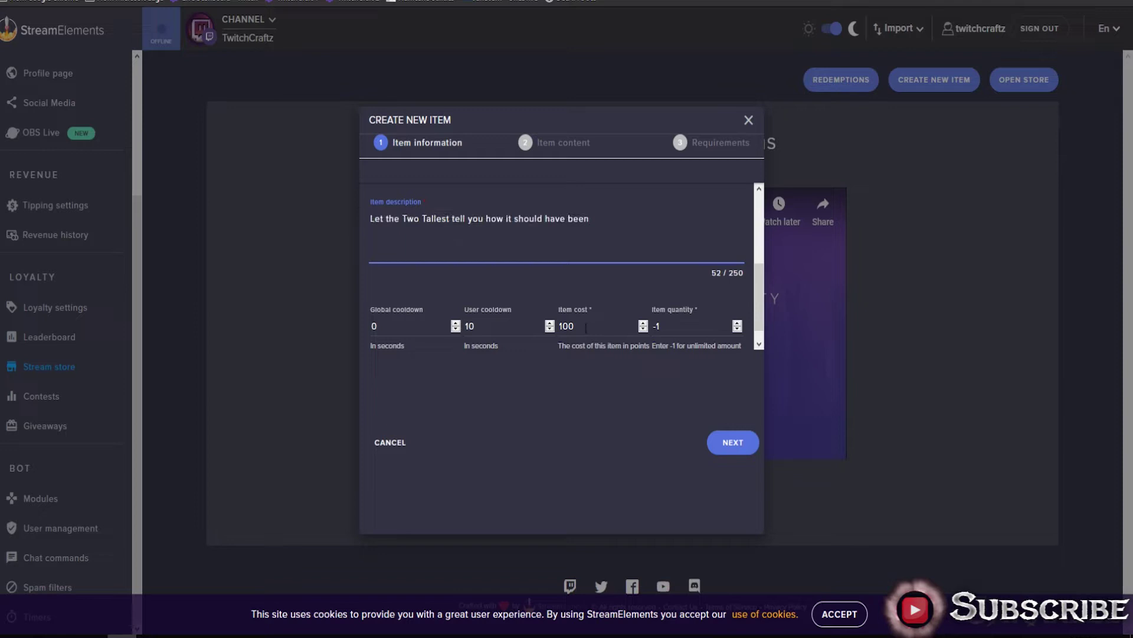
- Set the global and user cooldowns to 30 seconds and the cost to 100
left_click(395, 326)
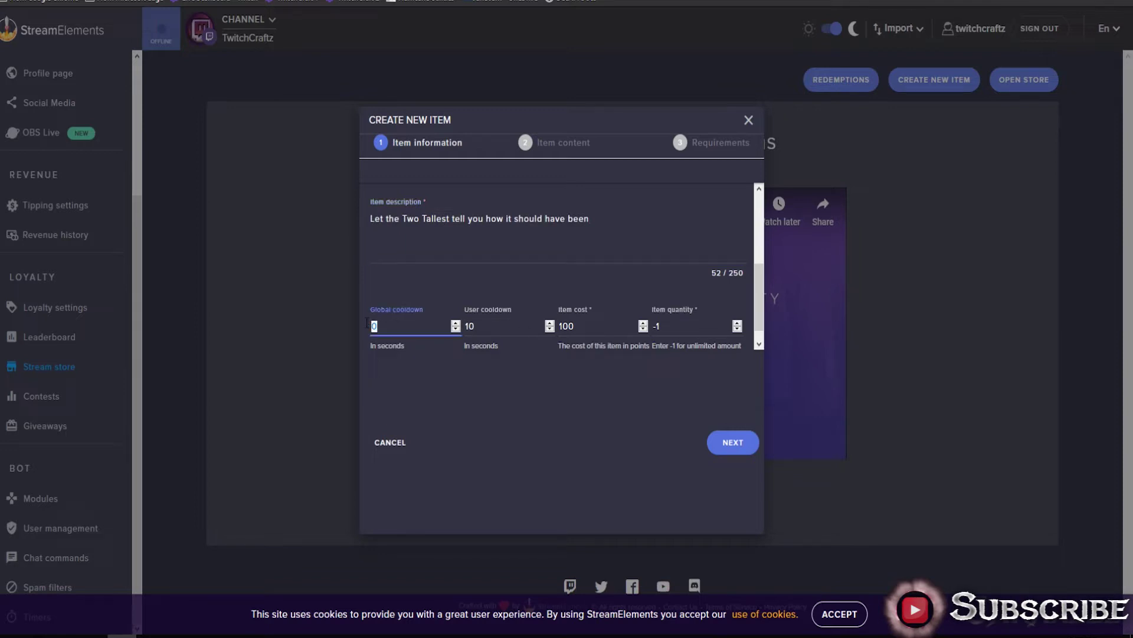
type("30")
key("Tab")
type("30")
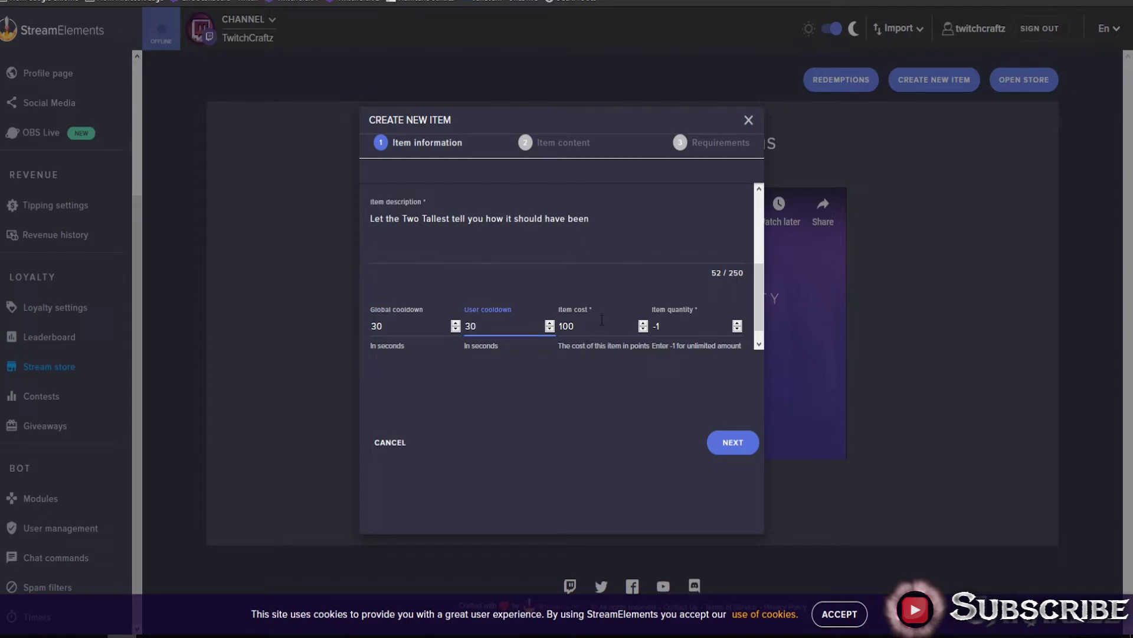
scroll(587, 322, "down", 1)
left_click(584, 311)
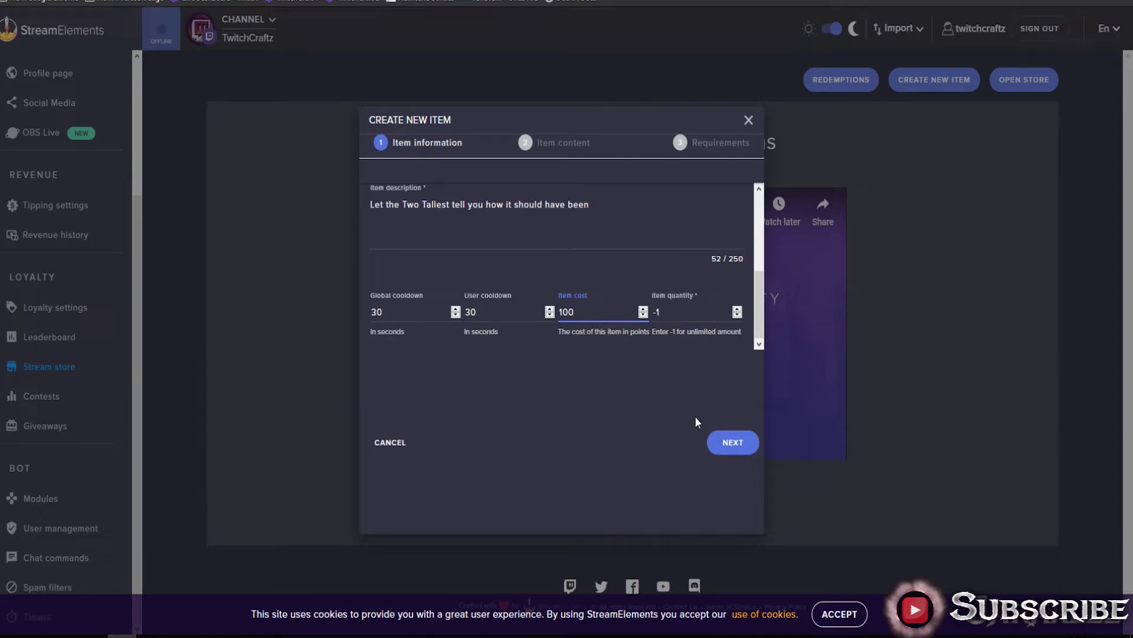
- Upload the Voice Line picture and set it as the item's preview image
left_click(734, 442)
left_click(511, 255)
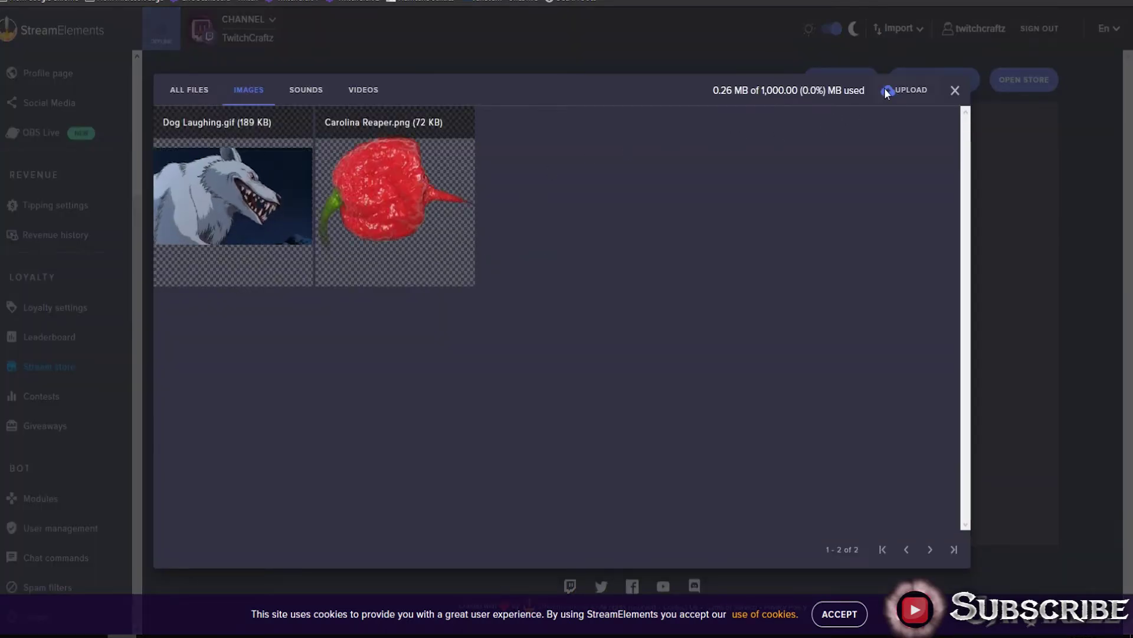
left_click(885, 90)
left_click(513, 245)
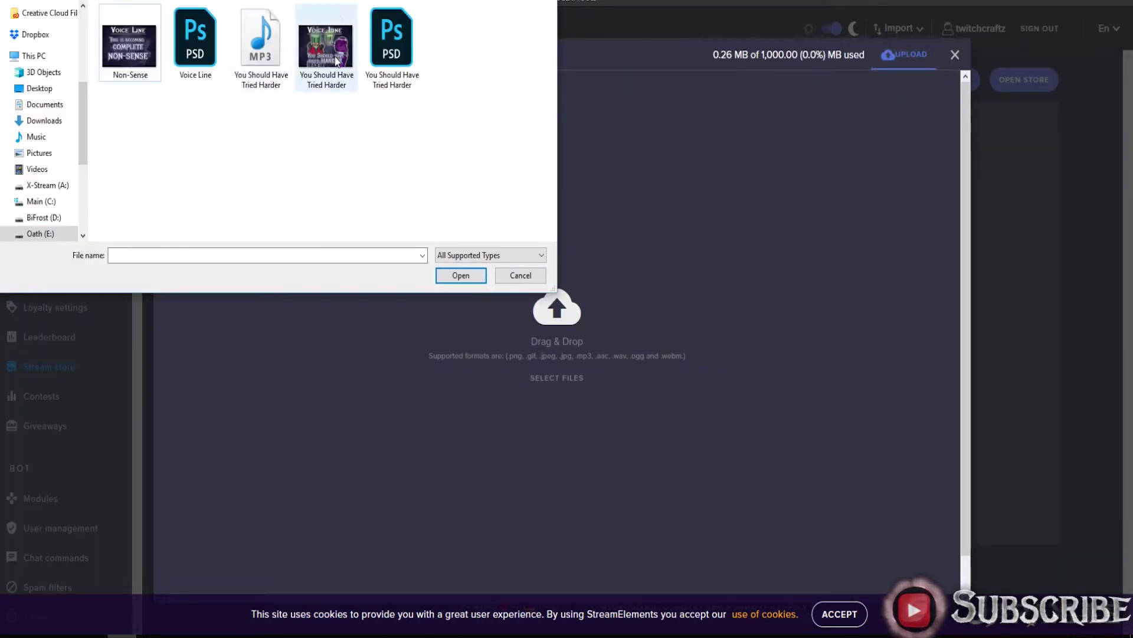
left_click(336, 61)
left_click(459, 274)
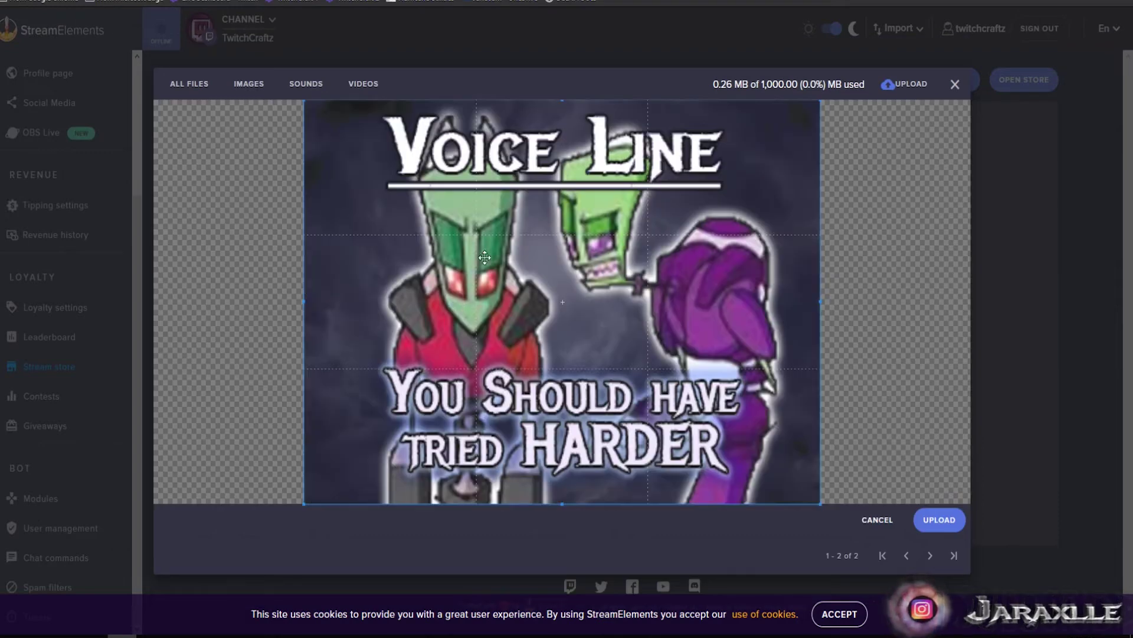
left_click(936, 520)
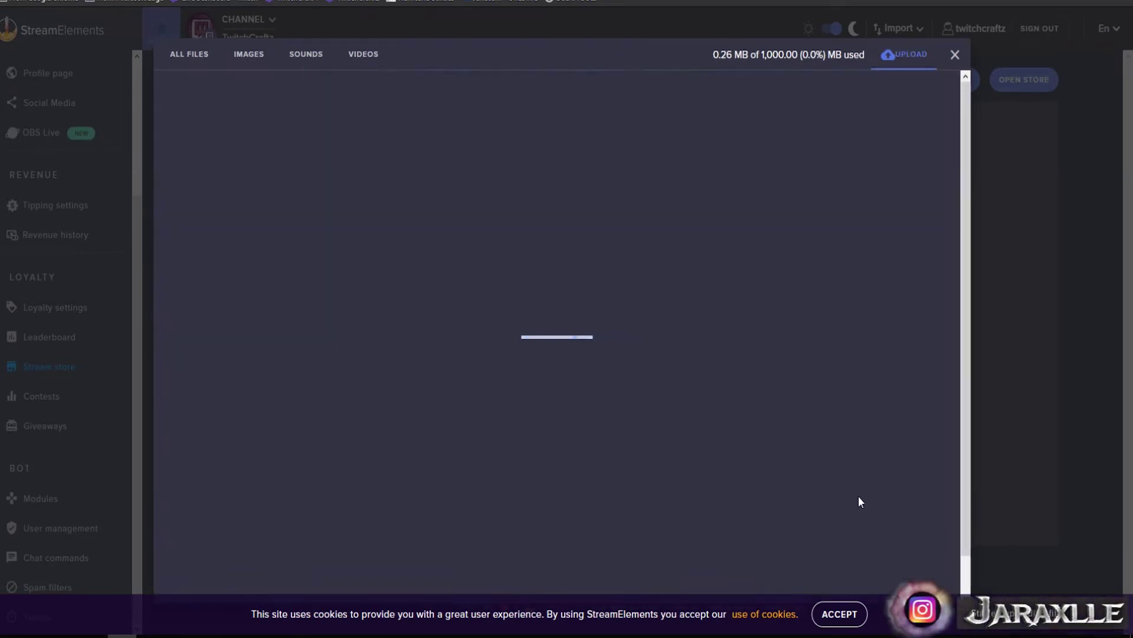
mouse_move(222, 165)
left_click(201, 121)
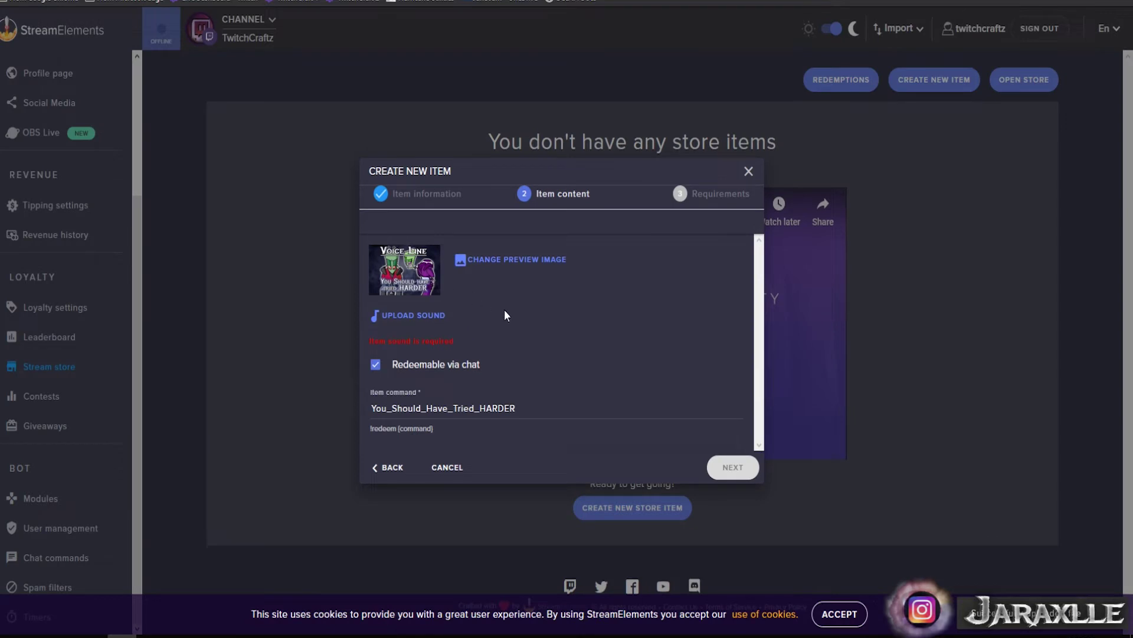
- Record the 'You should have tried harder' YouTube clip into Audacity and play it back
left_click(441, 314)
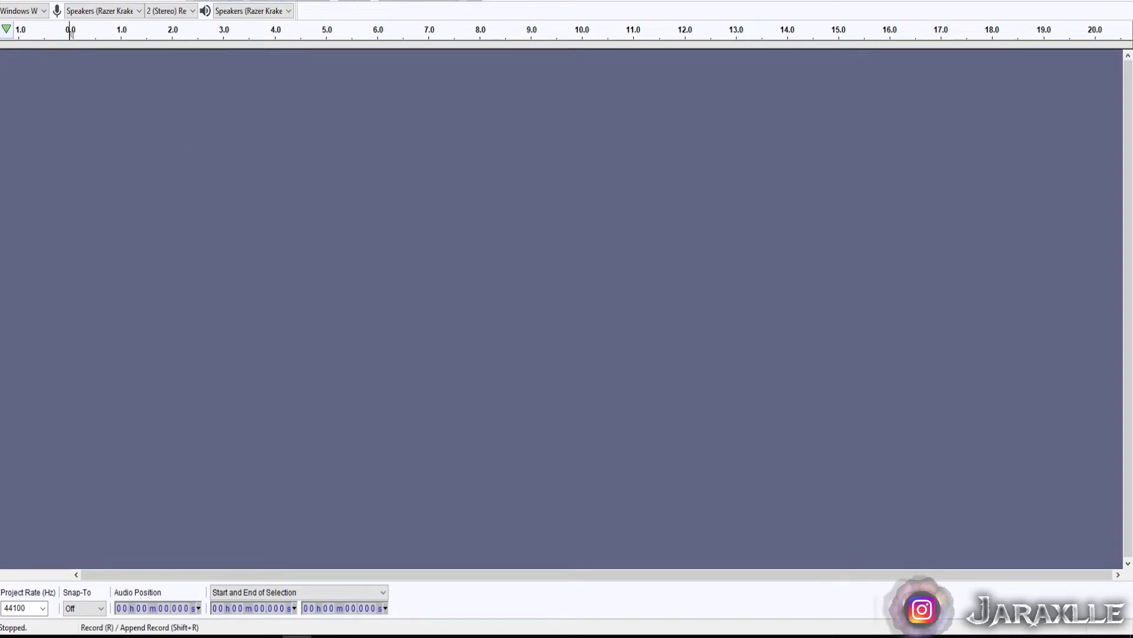
key("r")
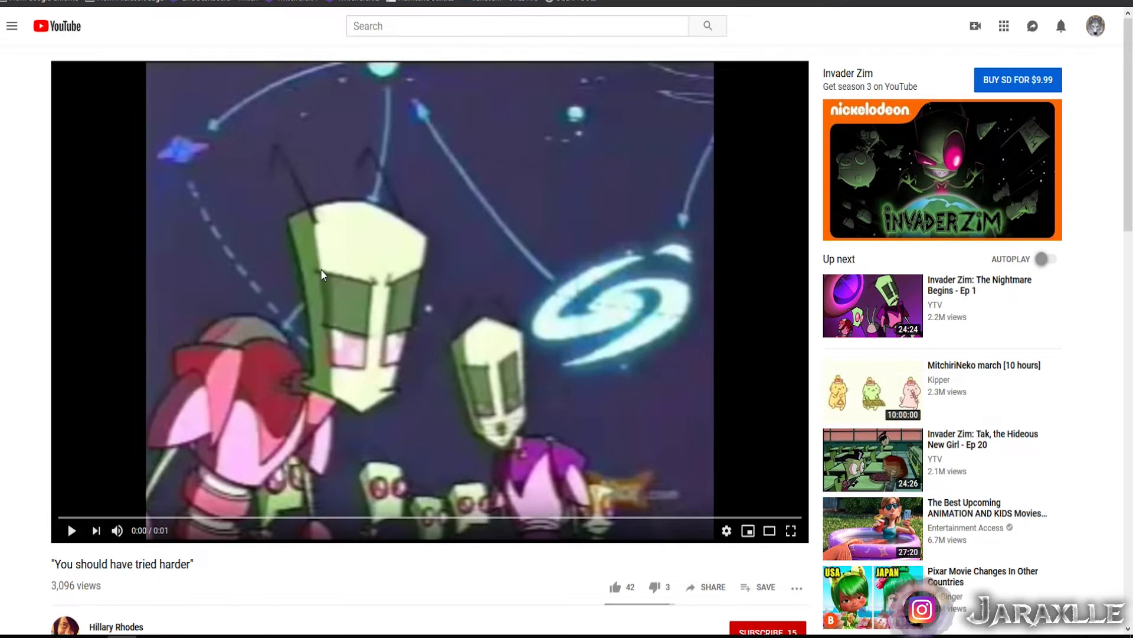
left_click(321, 268)
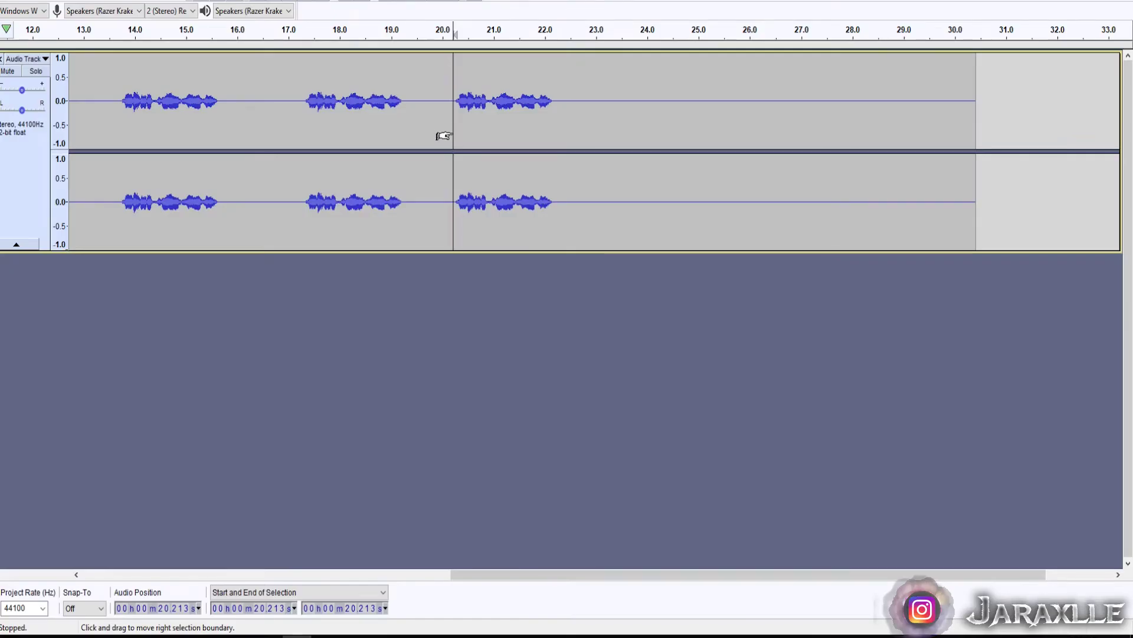
key("space")
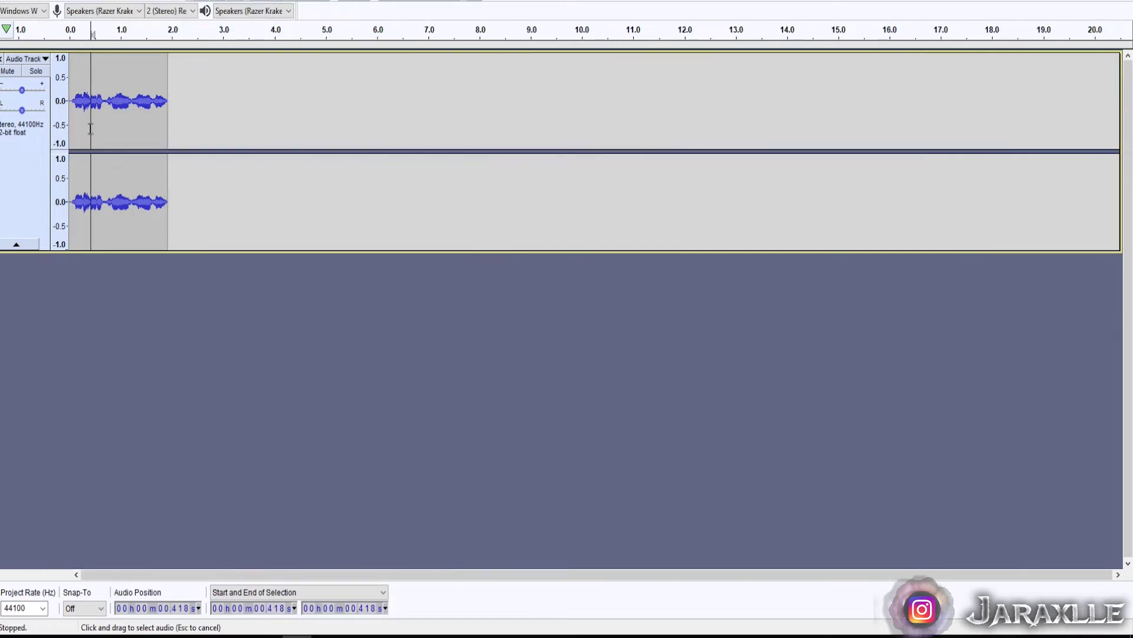
- Boost the whole clip's volume with the Bass and Treble effect
key("ctrl+a")
left_click(223, 2)
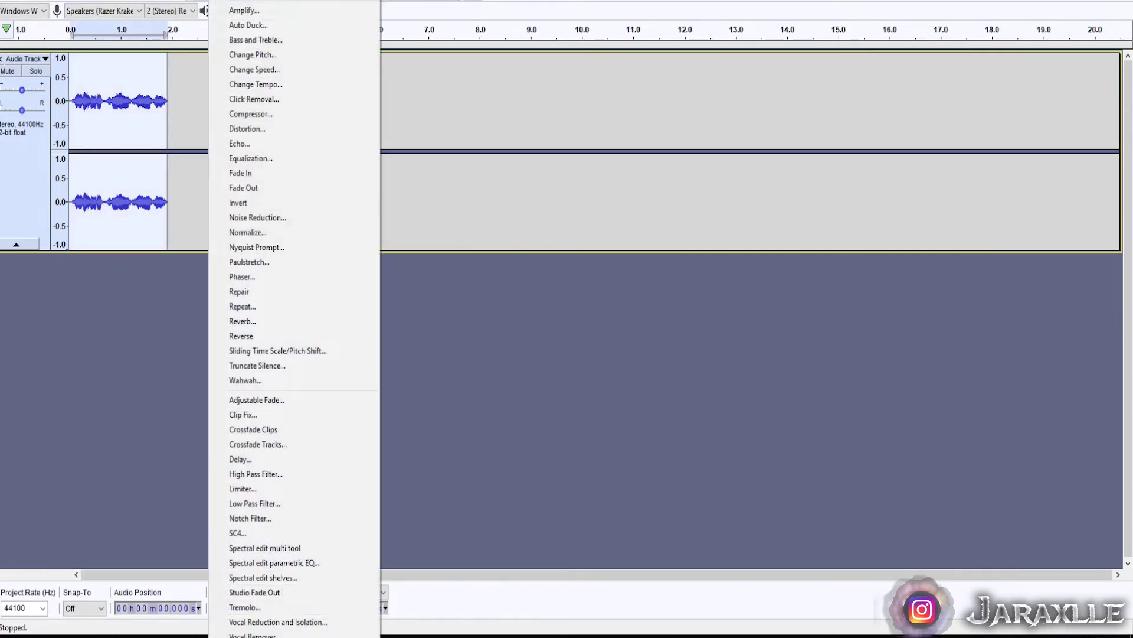
left_click(257, 39)
left_click(614, 313)
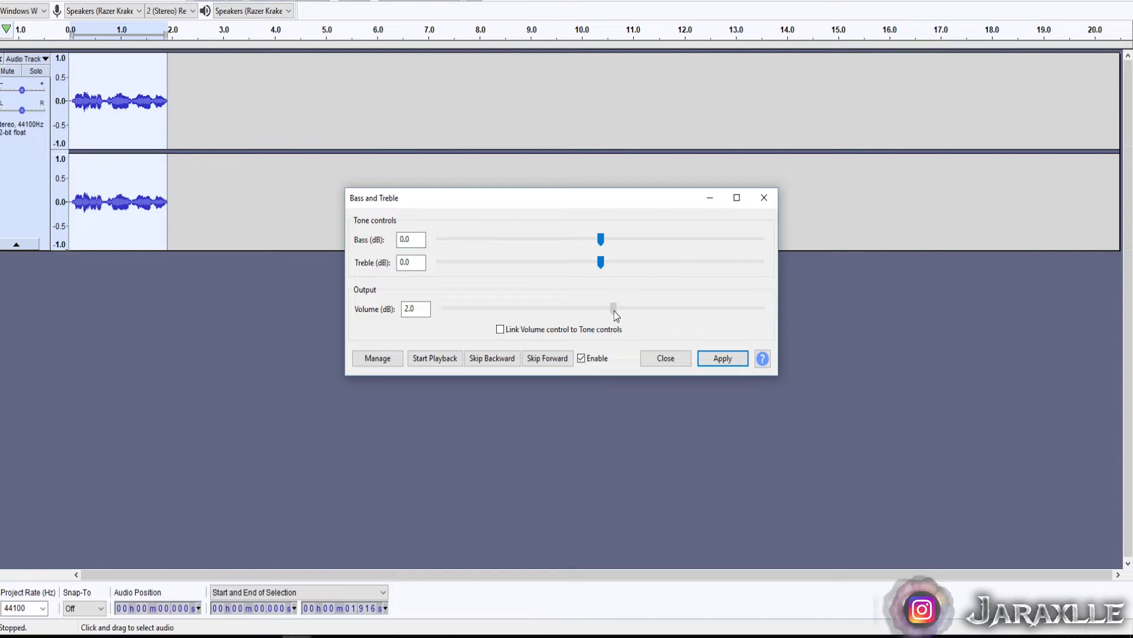
left_click(726, 361)
left_click(729, 364)
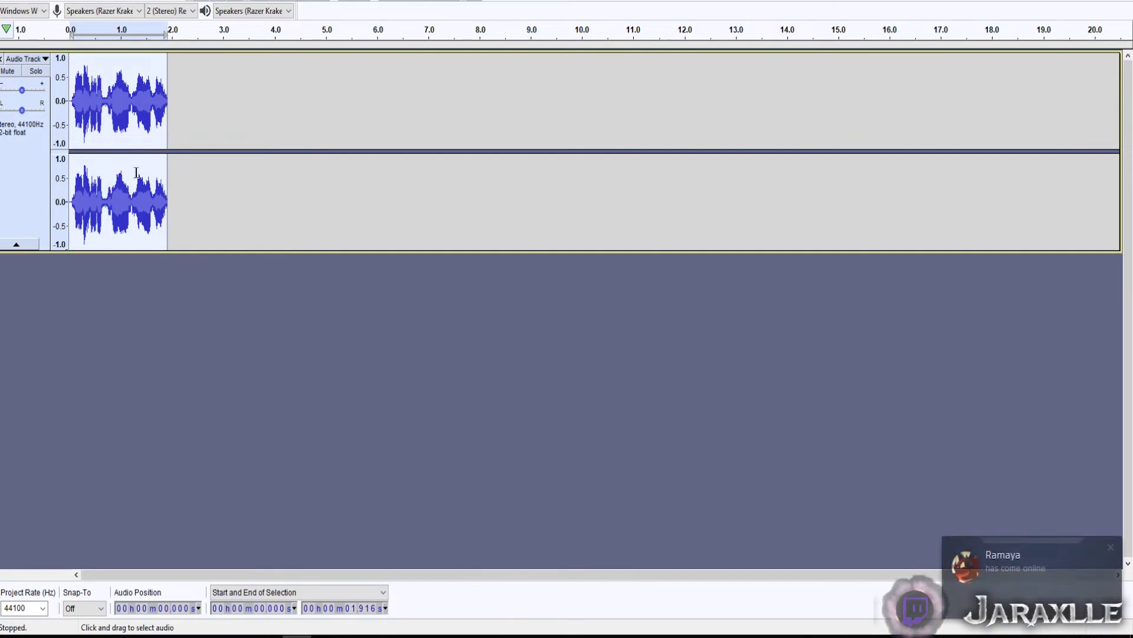
- Export the clip as an MP3 named 'You Should Have Tried Harder' in Voice Lines
left_click(12, 0)
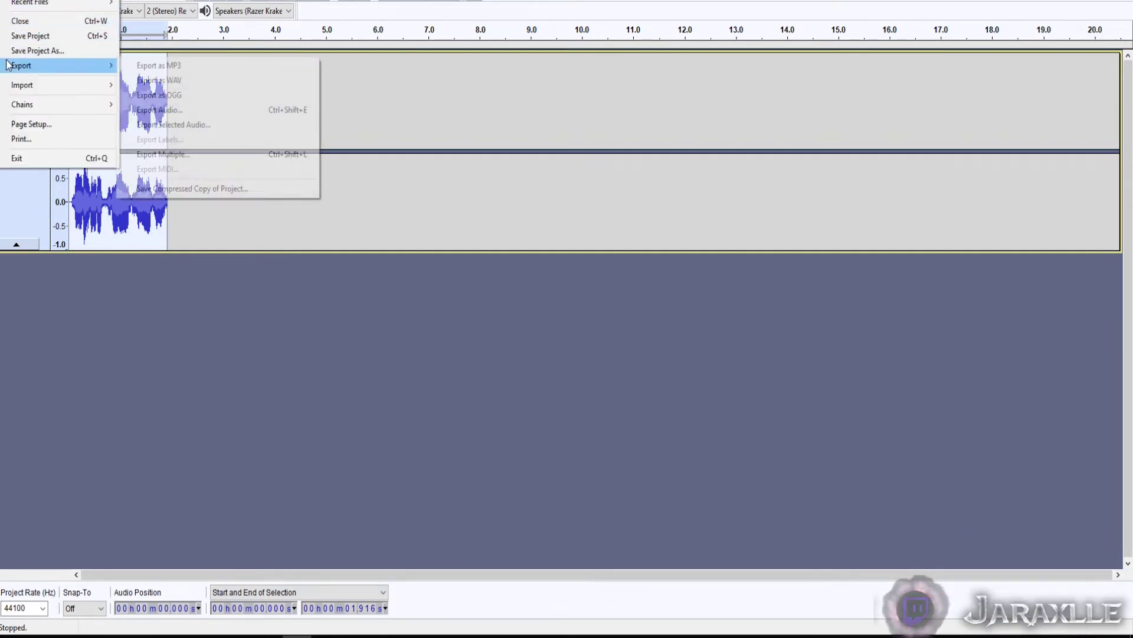
mouse_move(99, 77)
left_click(158, 65)
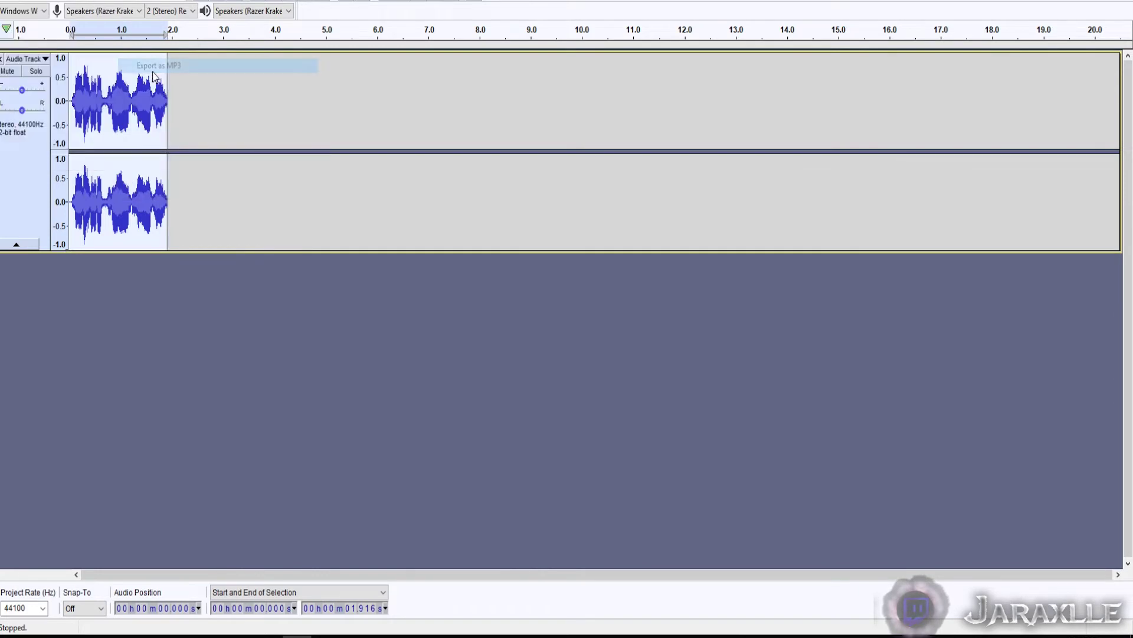
left_click(717, 127)
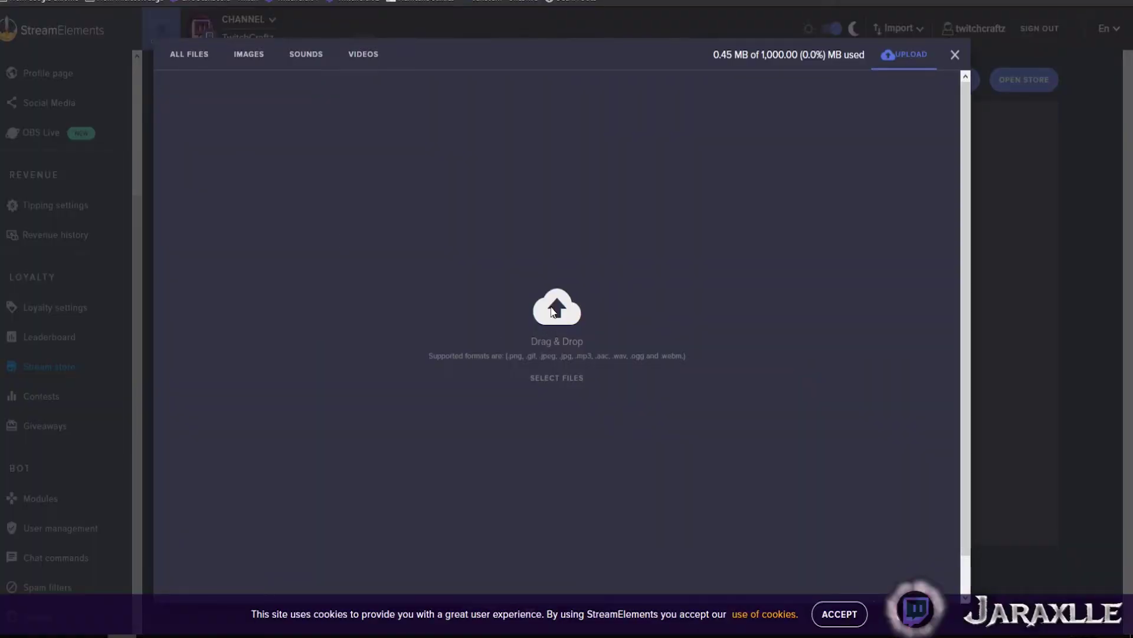
- Upload 'You Should Have Tried Harder.mp3' to the media library and submit it as the item sound
left_click(554, 311)
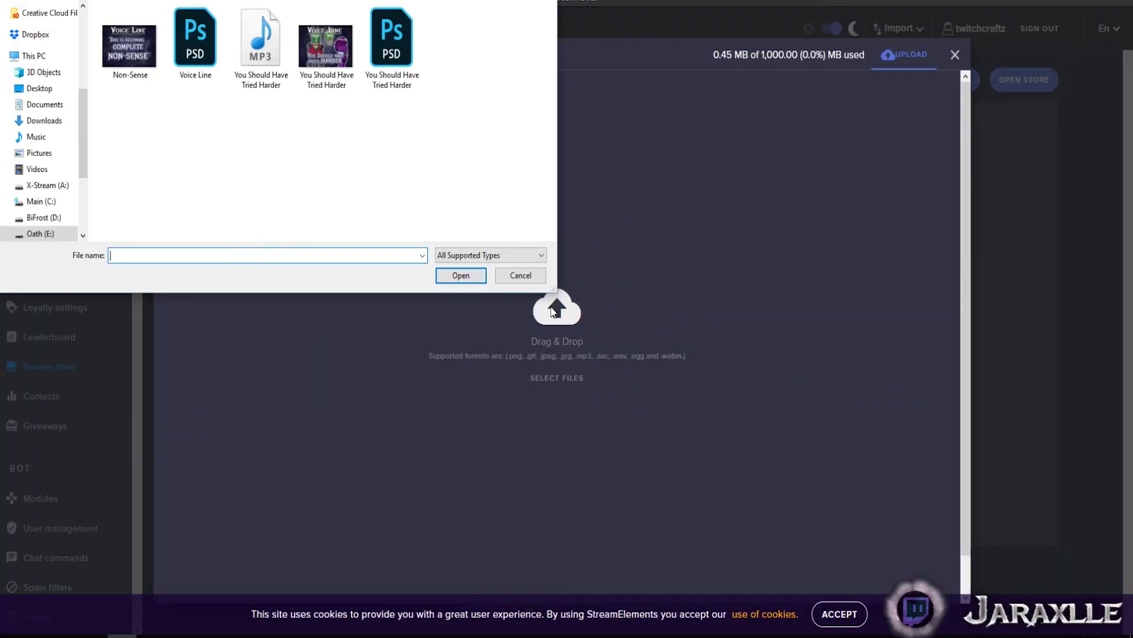
left_click(261, 47)
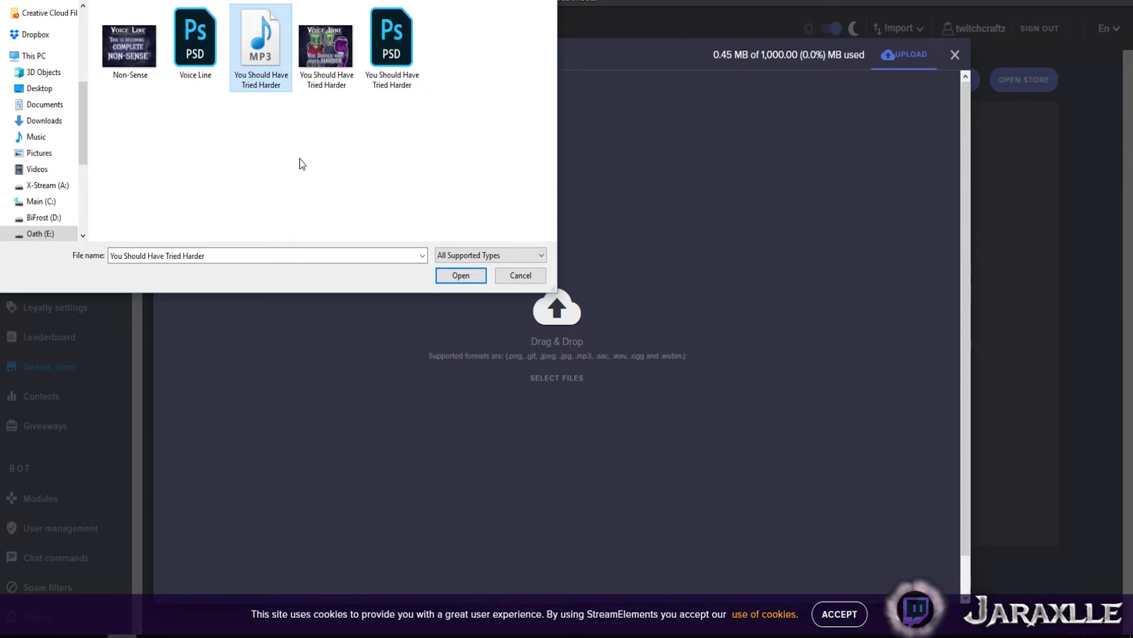
double_click(267, 53)
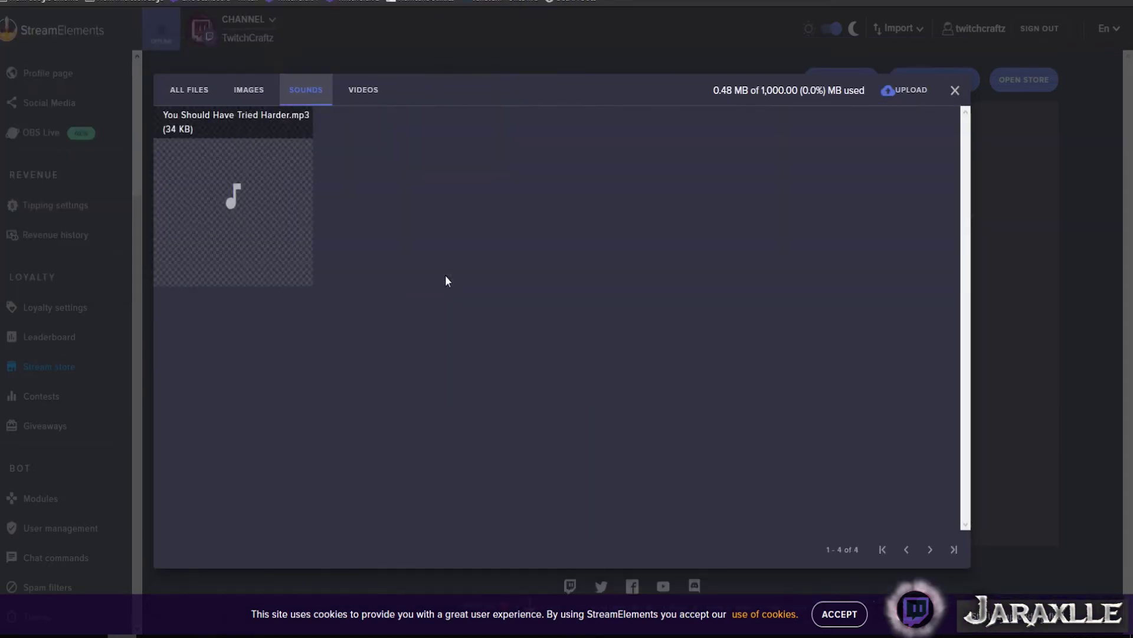
mouse_move(197, 144)
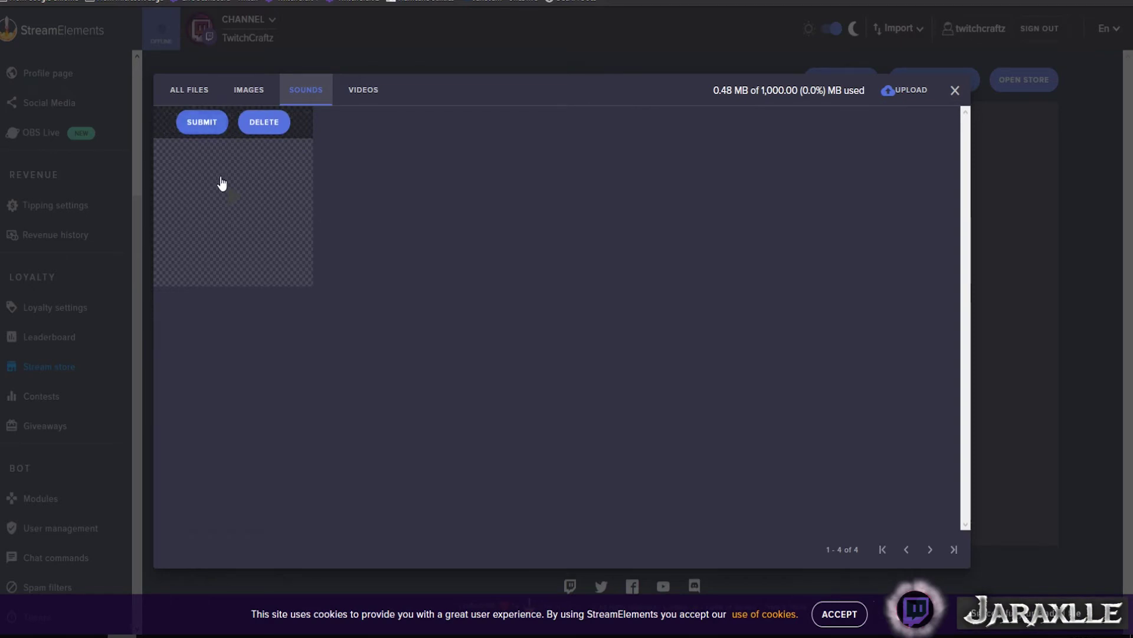
left_click(203, 123)
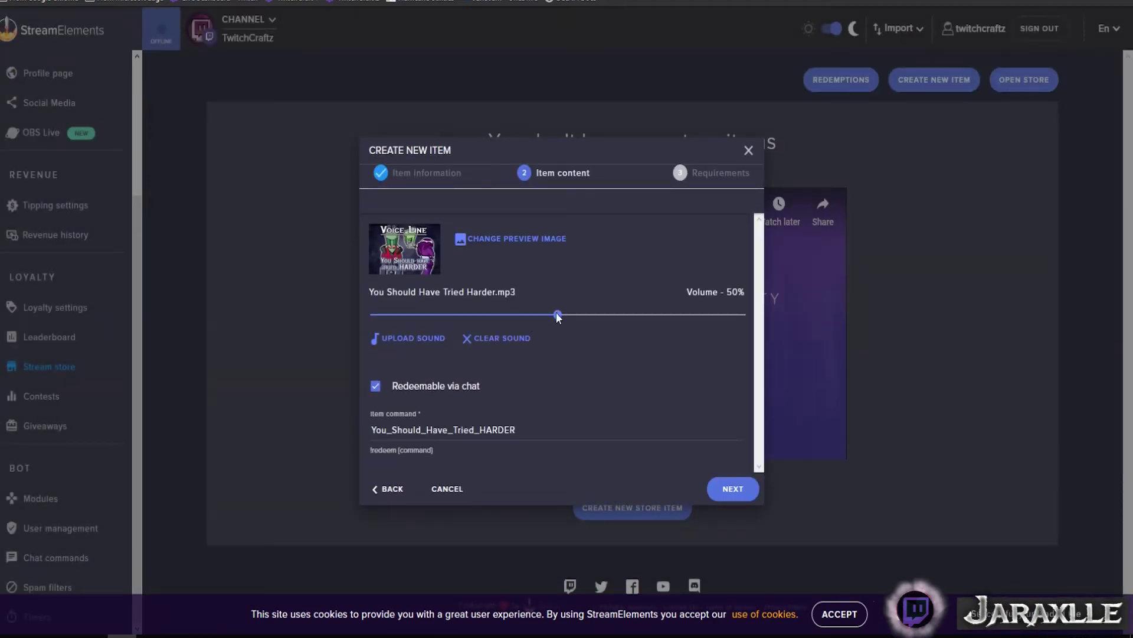
- Set the item's sound volume slider to 85%
mouse_move(561, 313)
left_mouse_down()
mouse_move(737, 321)
mouse_move(592, 302)
mouse_move(576, 307)
mouse_move(747, 319)
mouse_move(568, 313)
left_mouse_up()
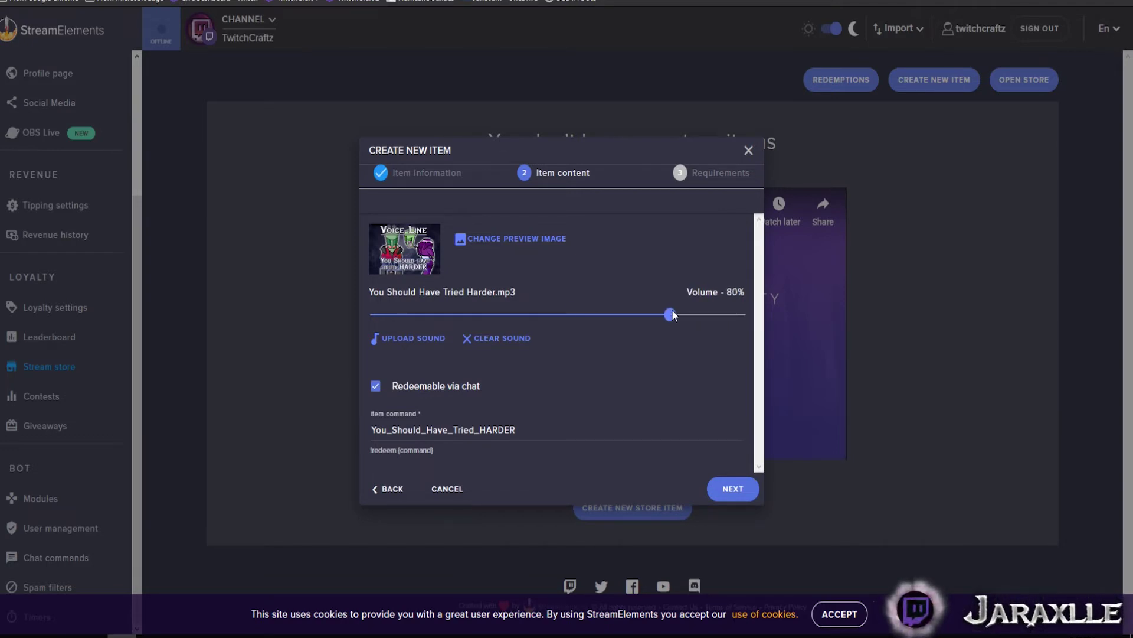
left_click_drag(686, 314, 690, 315)
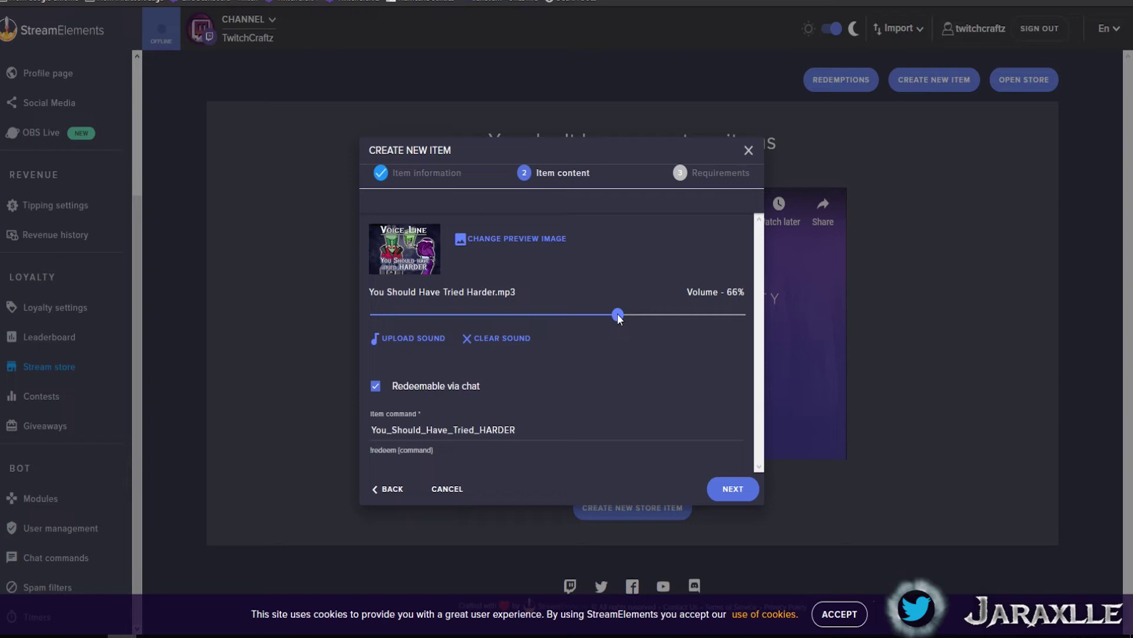
left_click_drag(697, 318, 689, 319)
- Change the chat command to Try_Harder and save the store item
left_click(547, 434)
key("ctrl+a")
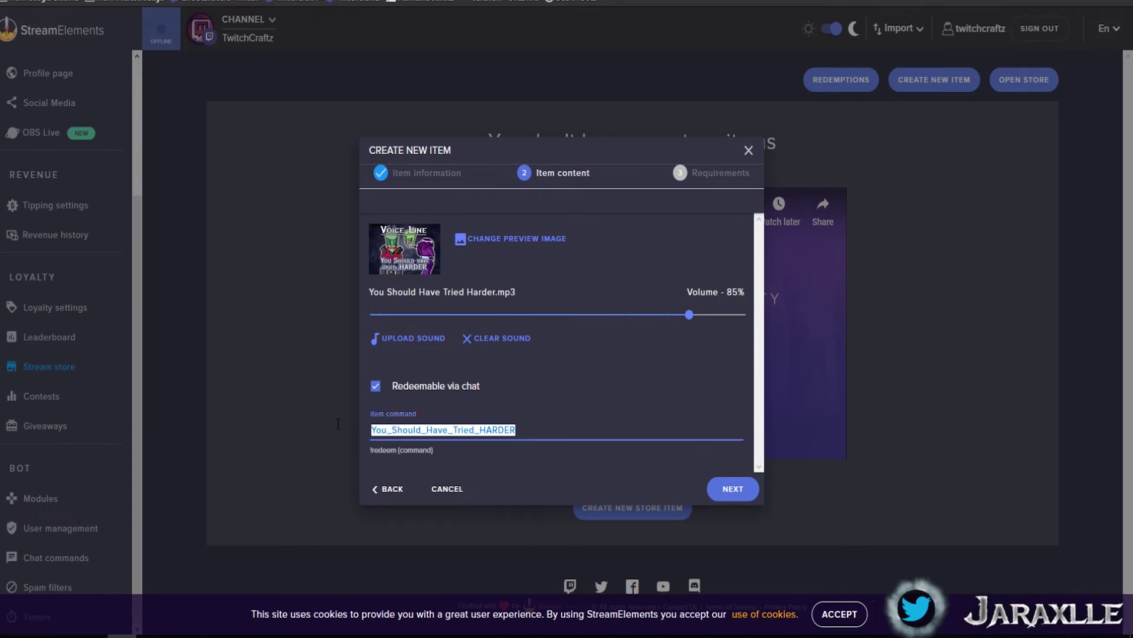
type("Try_Harder")
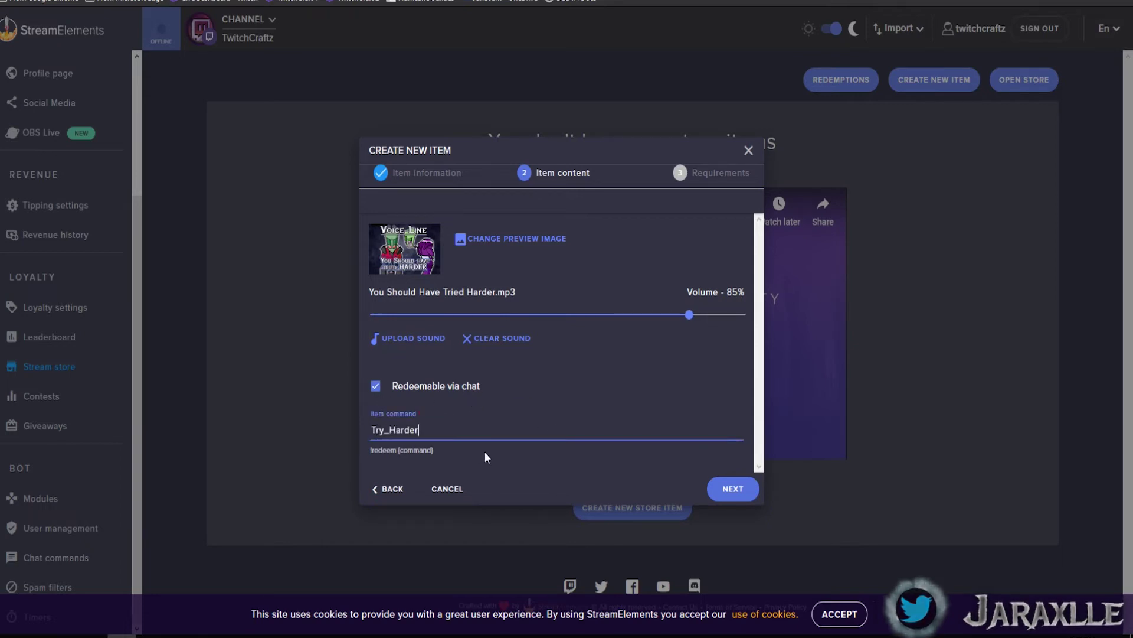
left_click(732, 488)
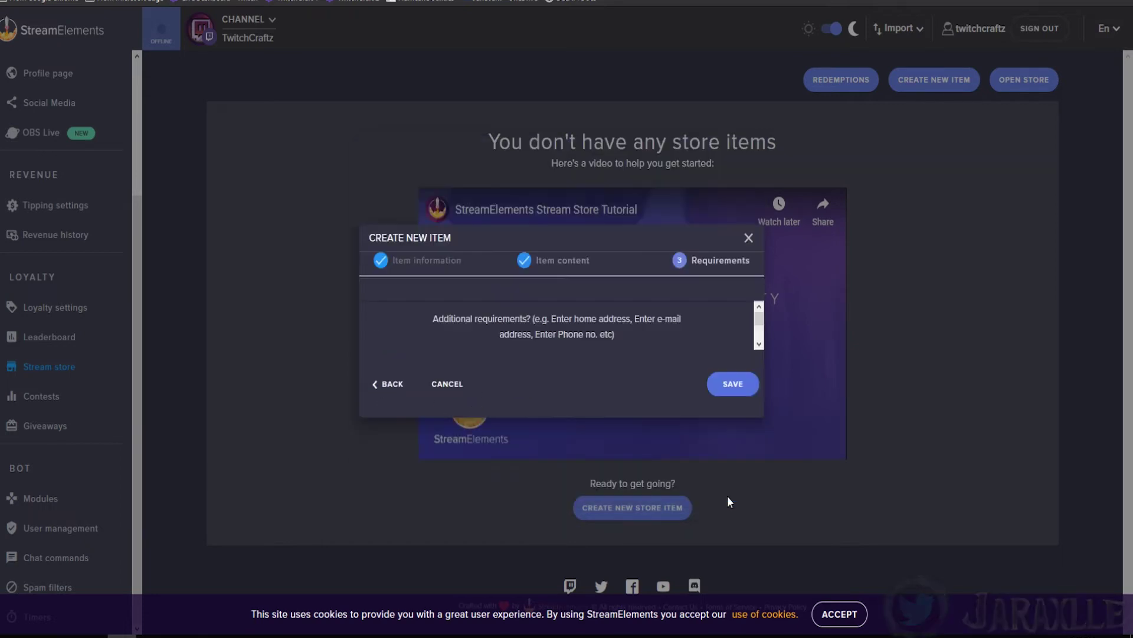
left_click(720, 385)
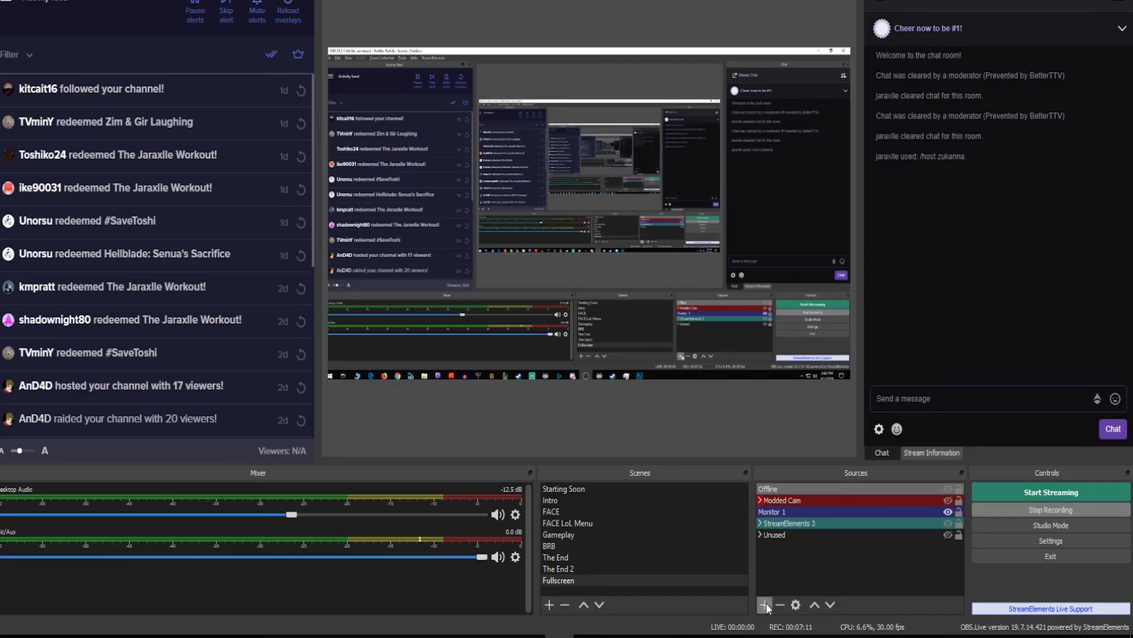
- Add a browser source in OBS named 'Store Redemptions'
left_click(764, 603)
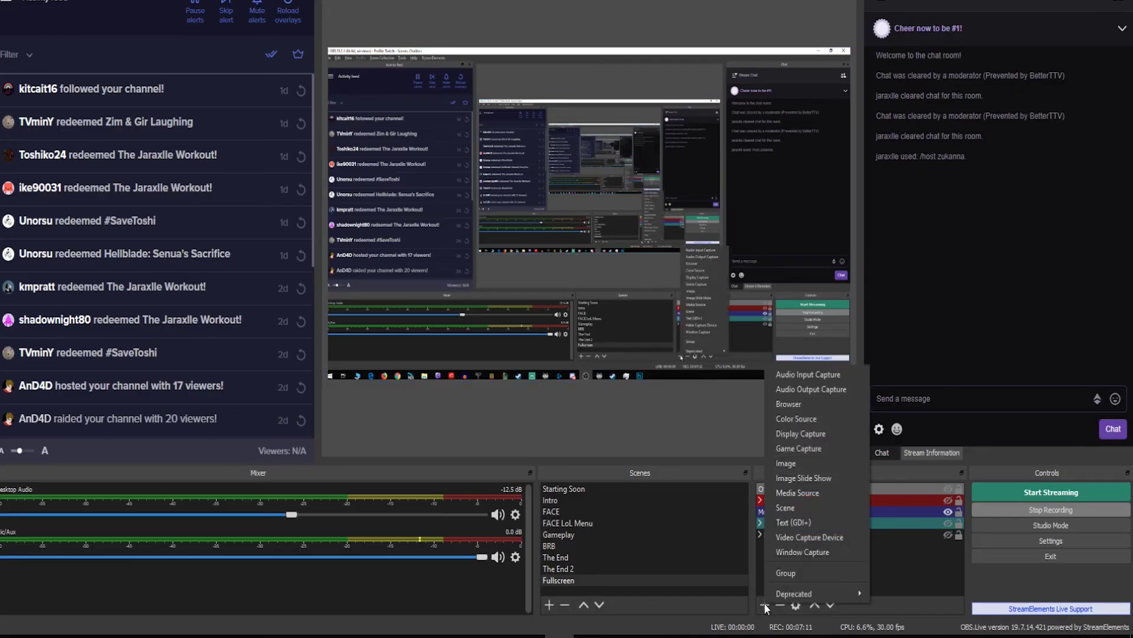
left_click(805, 402)
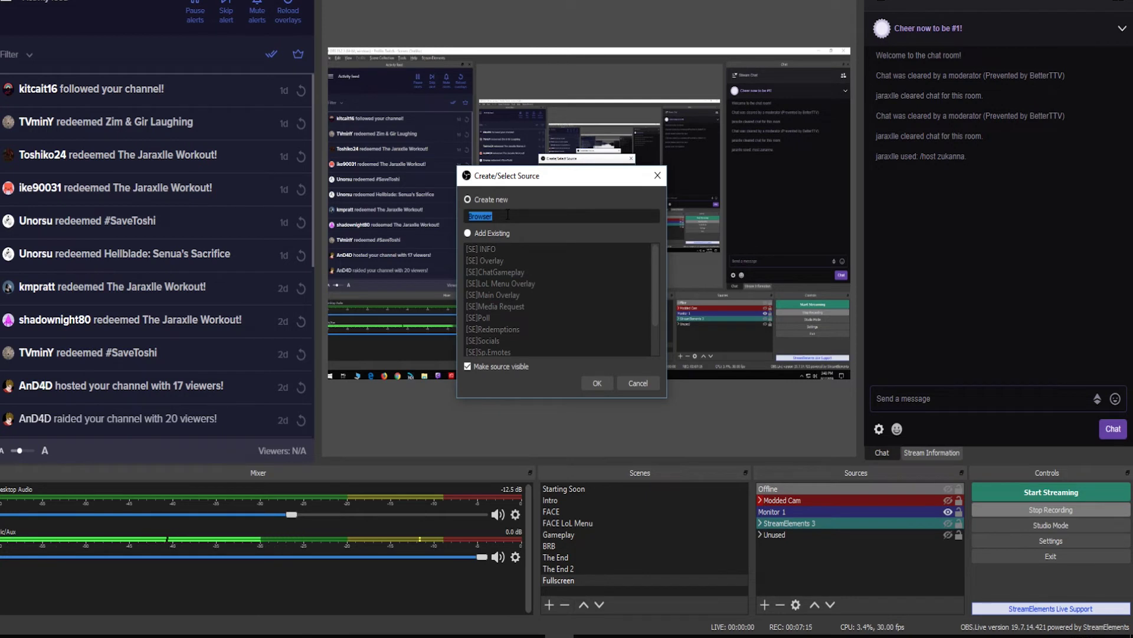
type("Store Redemptions")
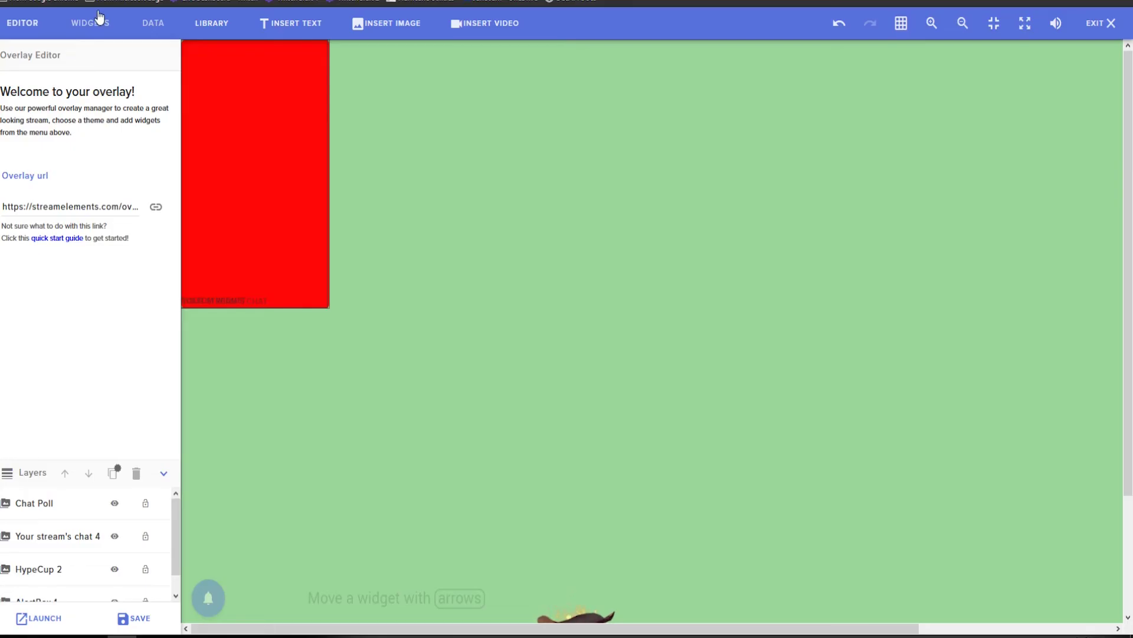
- Add the Store redemptions alert widget to the overlay and save it
left_click(90, 24)
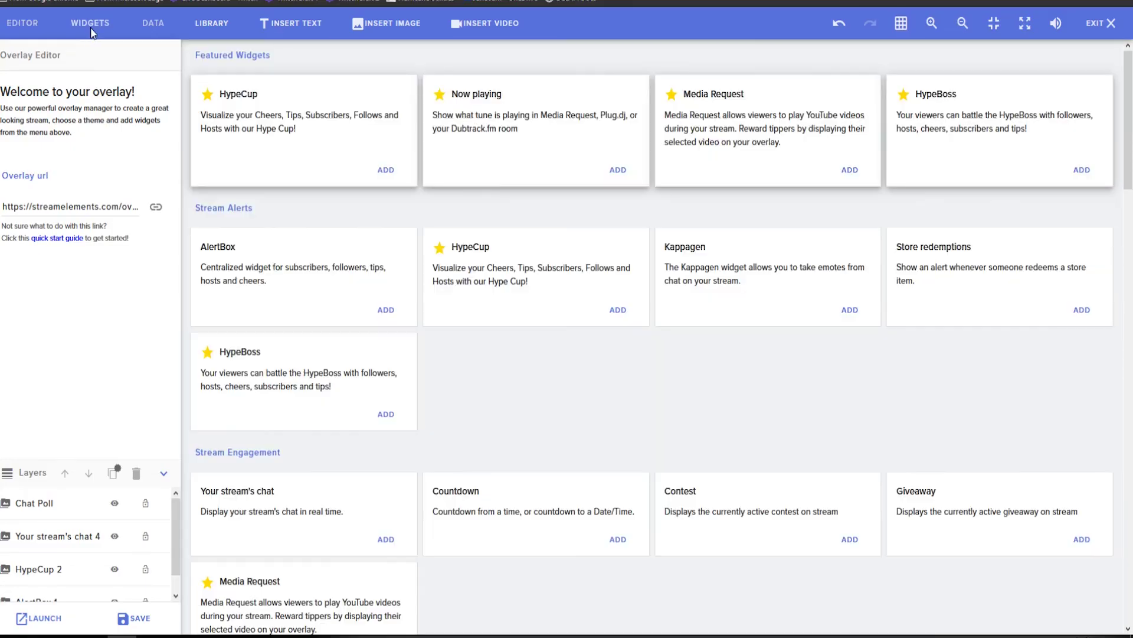
left_click(1078, 311)
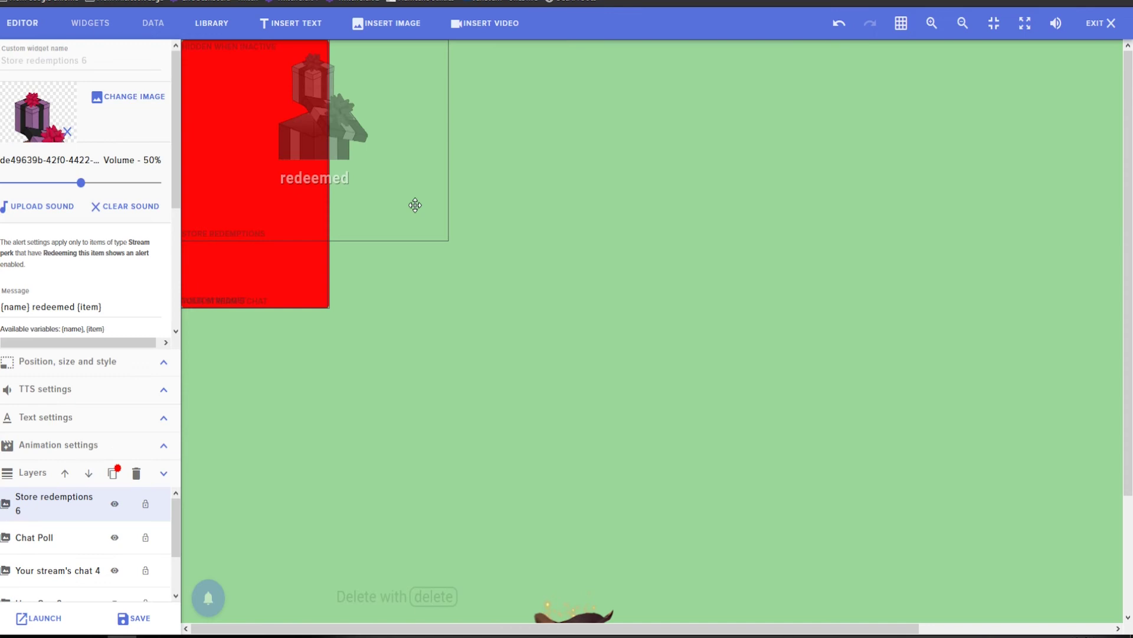
left_click(994, 25)
left_click(145, 621)
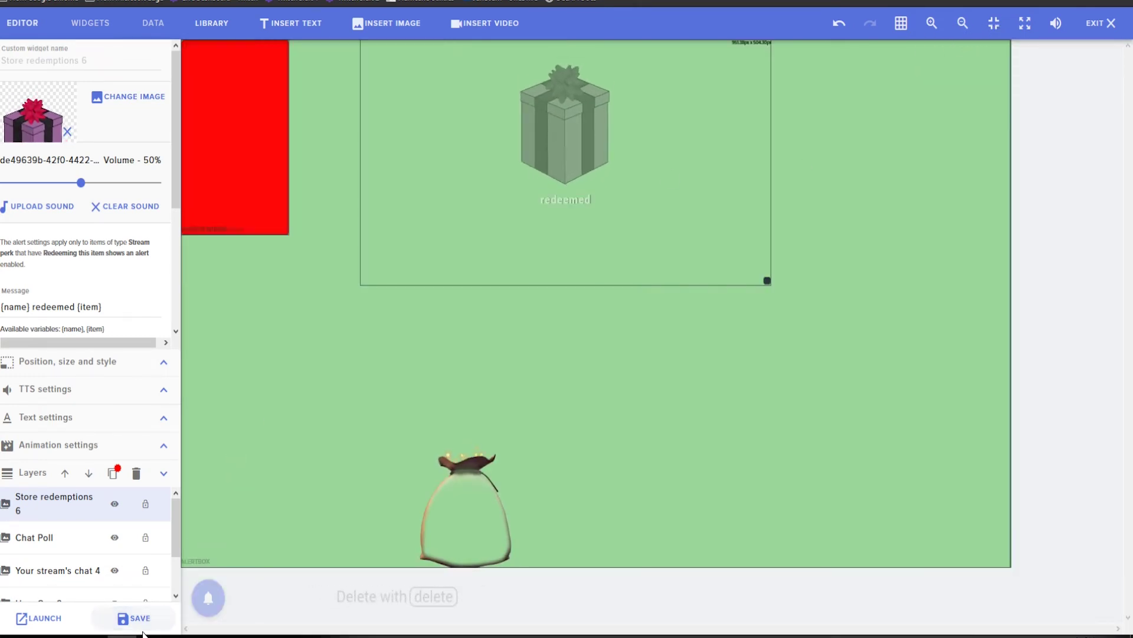
- Paste the overlay link as the Store Redemptions source URL, then test-redeem the item
left_click(58, 624)
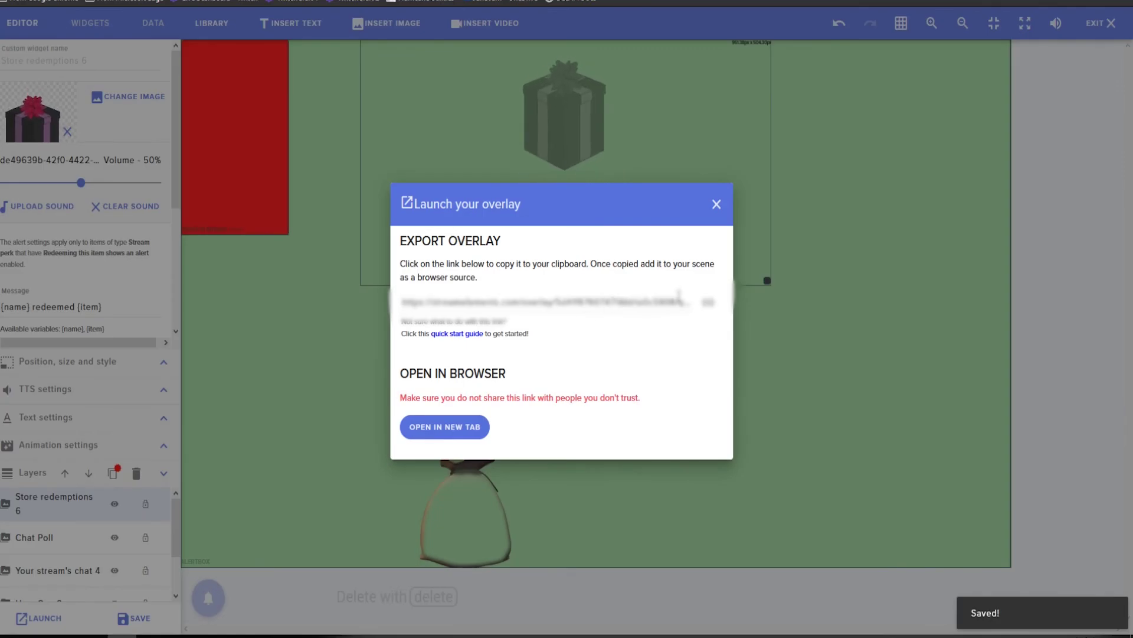
left_click(708, 301)
left_click(716, 204)
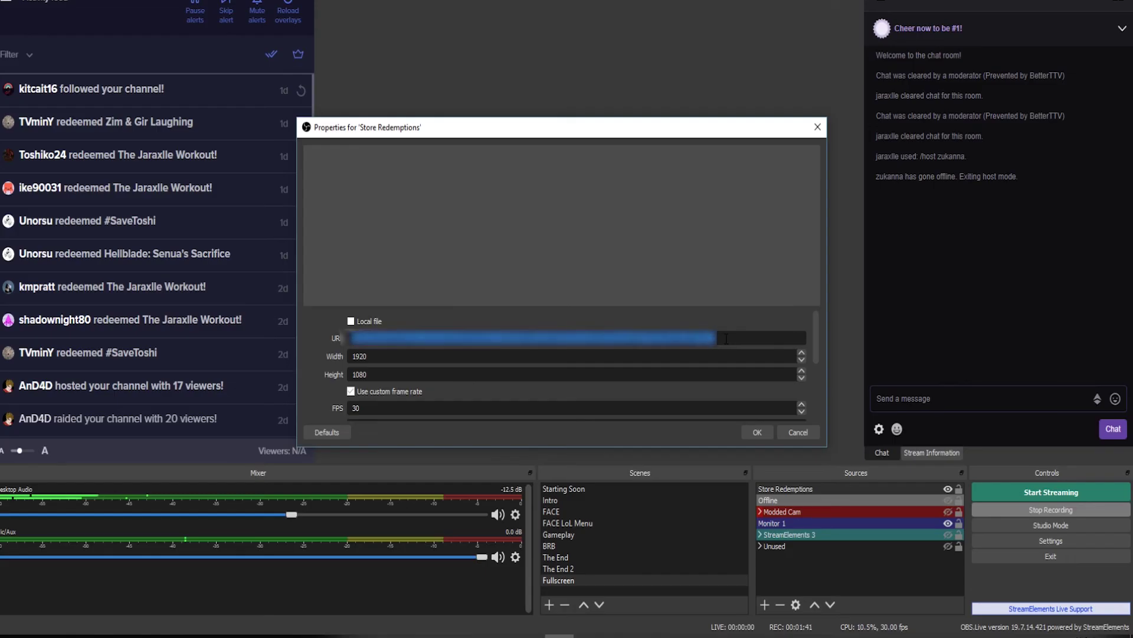
key("ctrl+v")
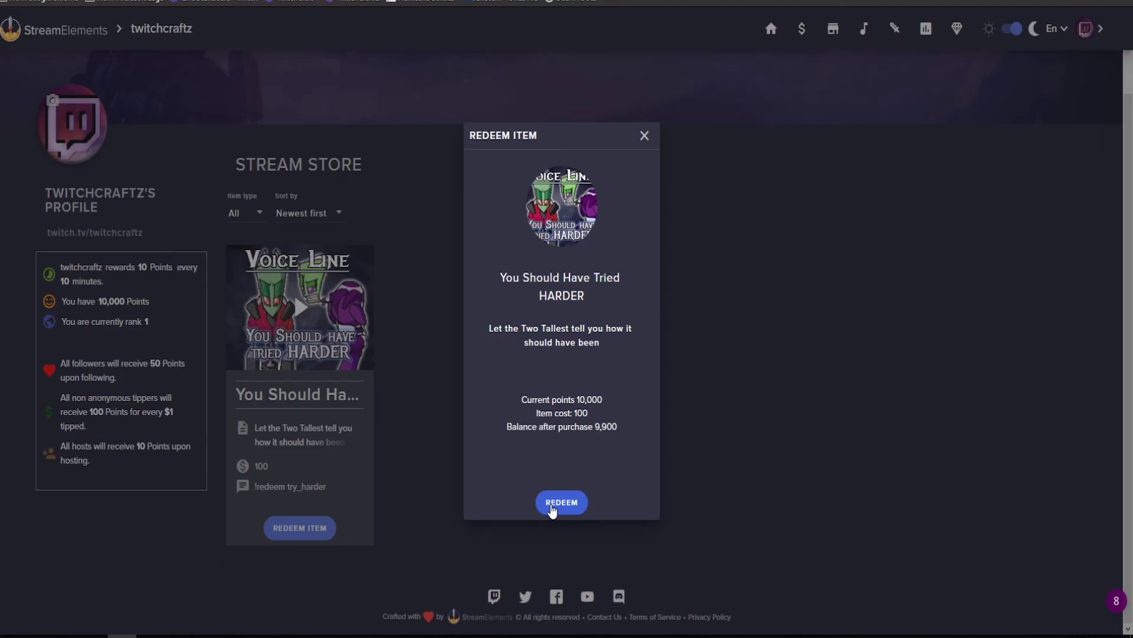
left_click(552, 505)
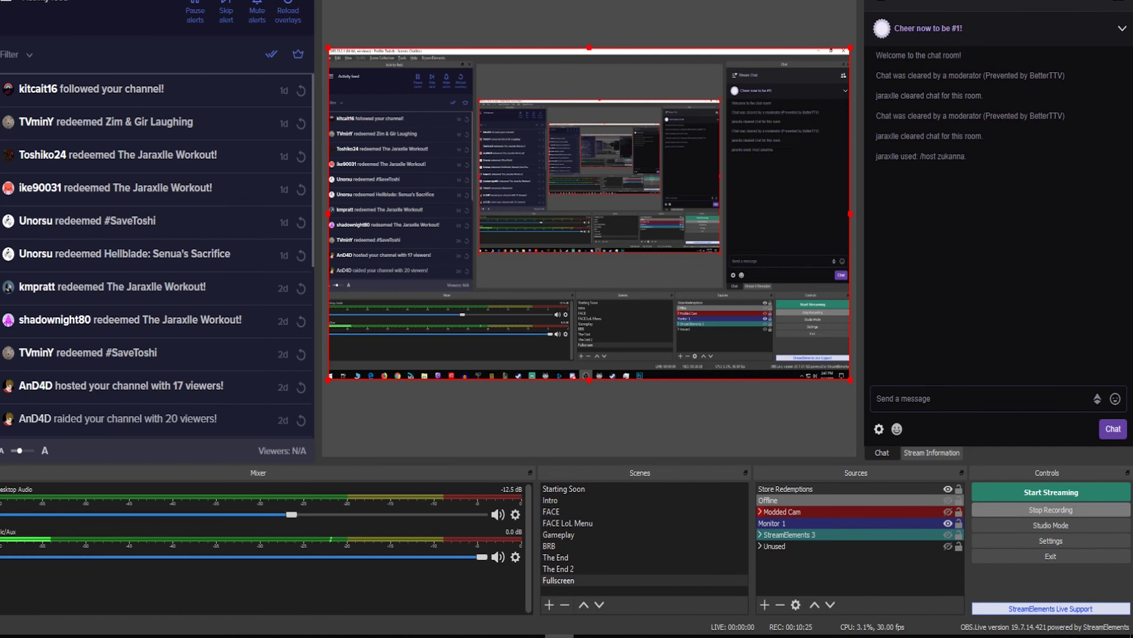